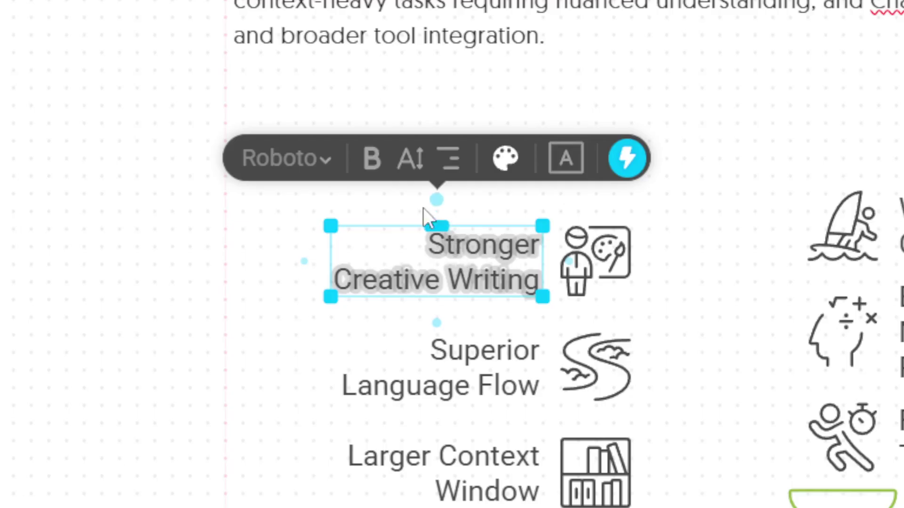
click(375, 163)
click(330, 162)
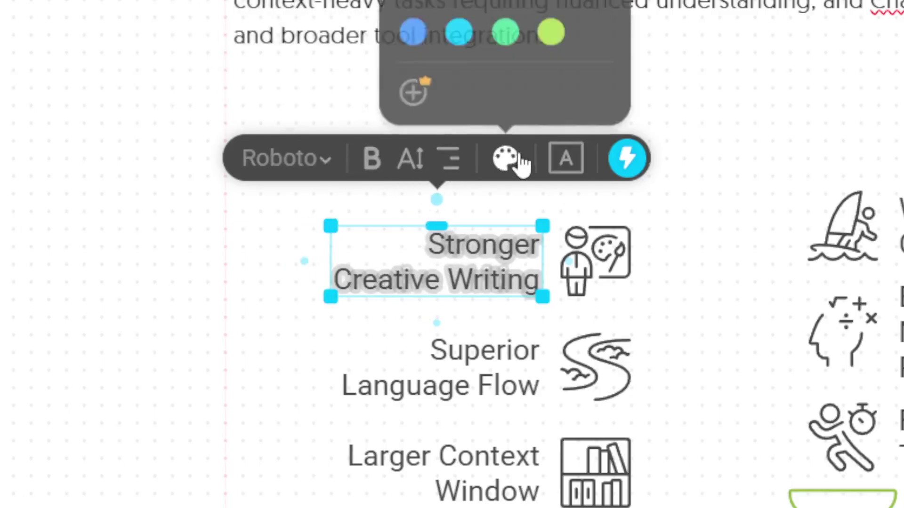
mouse_move(522, 165)
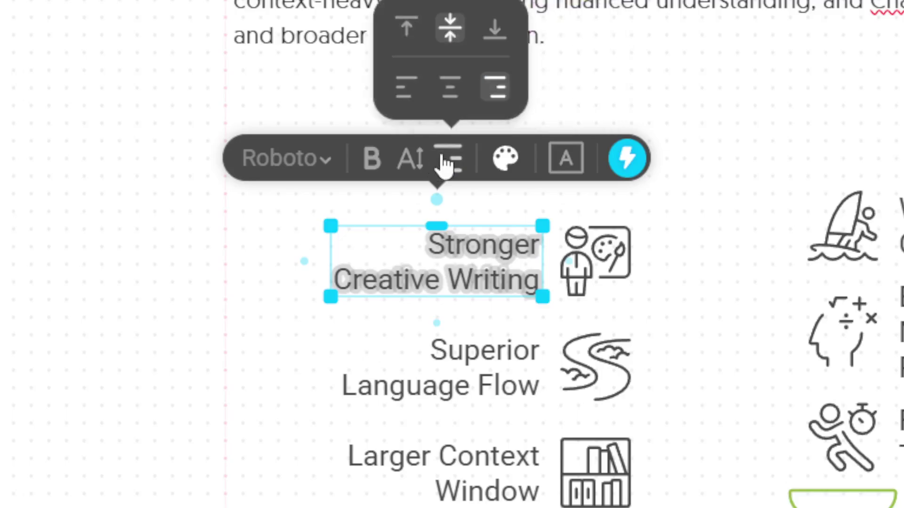
- Try a different stroke shape on the icon beside Stronger Creative Writing and return it to Rounded
click(593, 259)
mouse_move(582, 162)
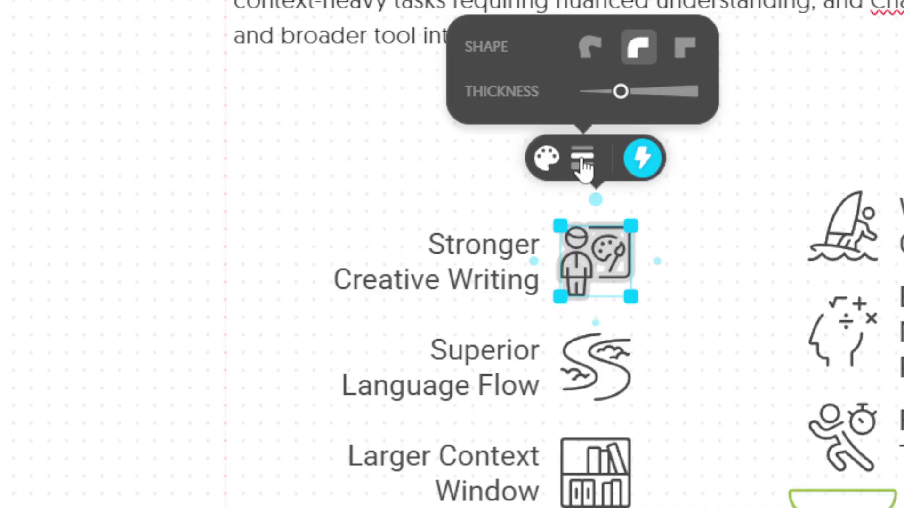
mouse_move(620, 92)
mouse_down()
mouse_move(680, 93)
mouse_move(674, 85)
mouse_move(618, 91)
mouse_up()
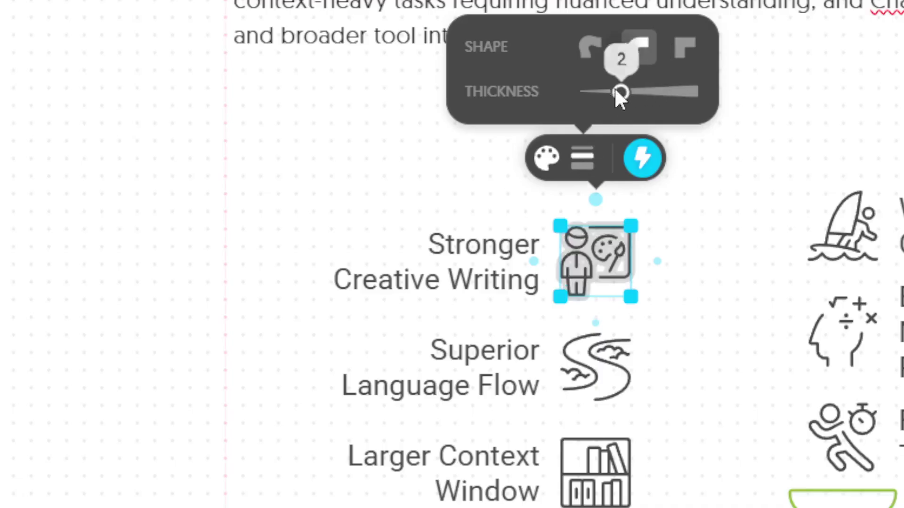
click(584, 52)
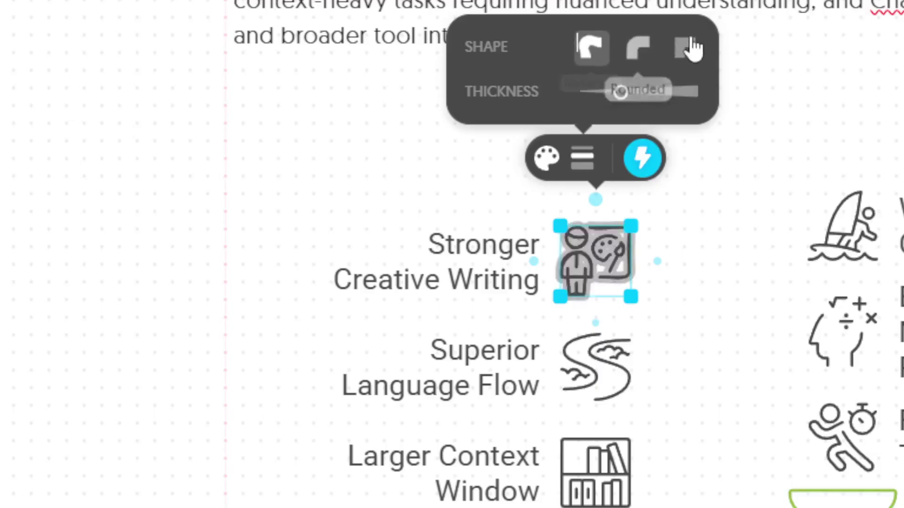
click(638, 47)
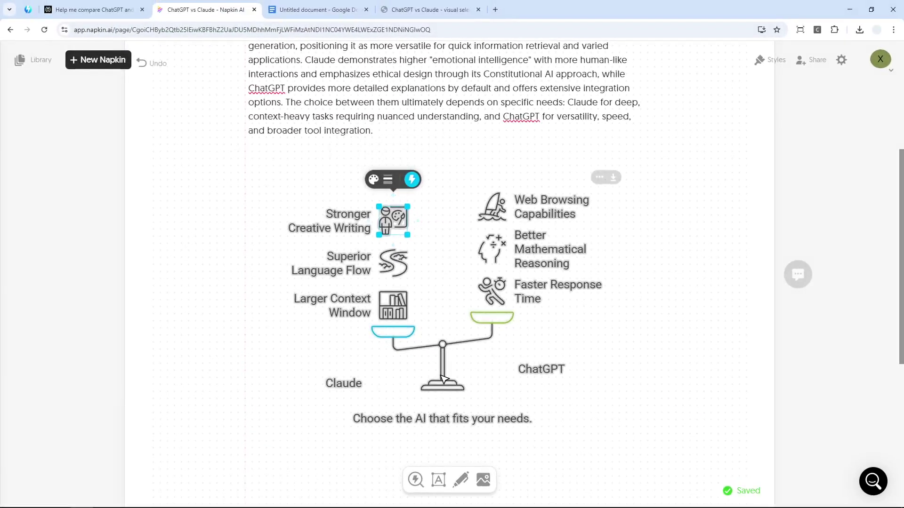
- Try another line color and a dashed pattern on the balance scale graphic and restore its default color and solid line
click(456, 339)
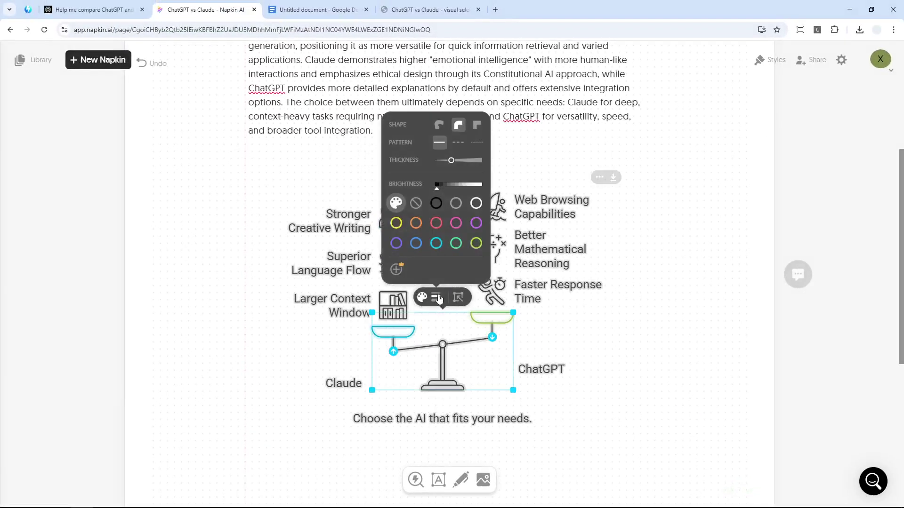
click(396, 222)
click(396, 203)
click(459, 143)
click(440, 142)
click(455, 223)
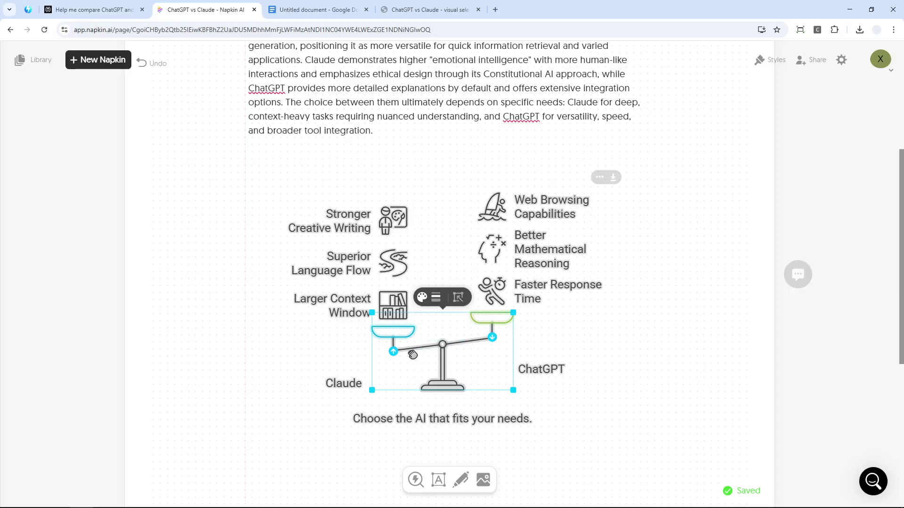
click(544, 426)
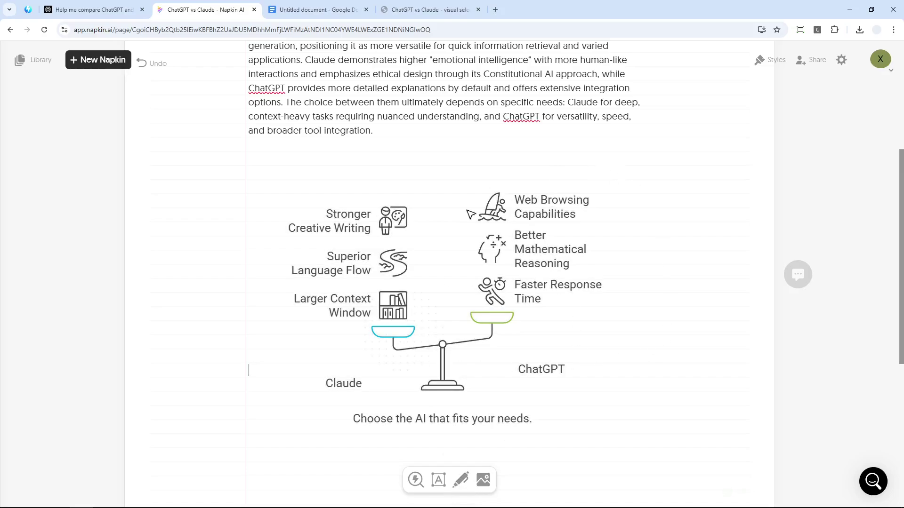
- Draw a curved arrow from the Stronger Creative Writing icon toward the Better Mathematical Reasoning icon
click(463, 485)
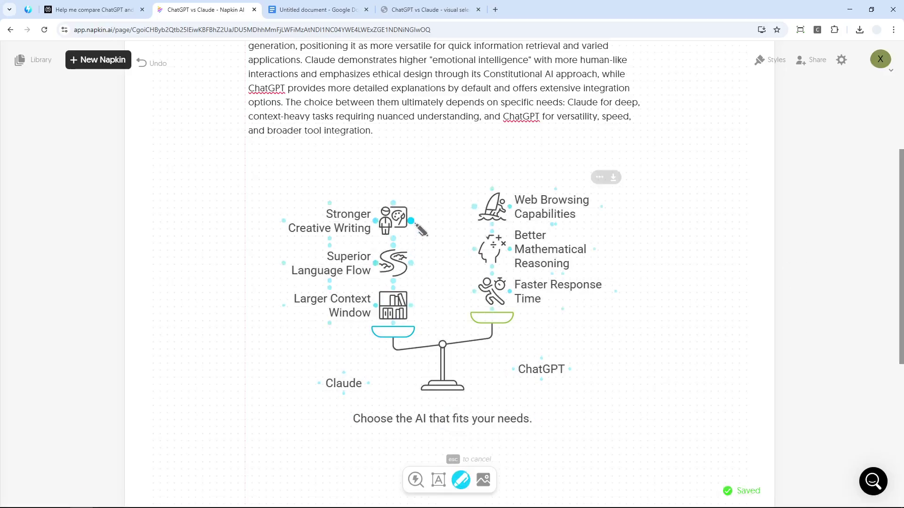
drag(417, 223, 466, 247)
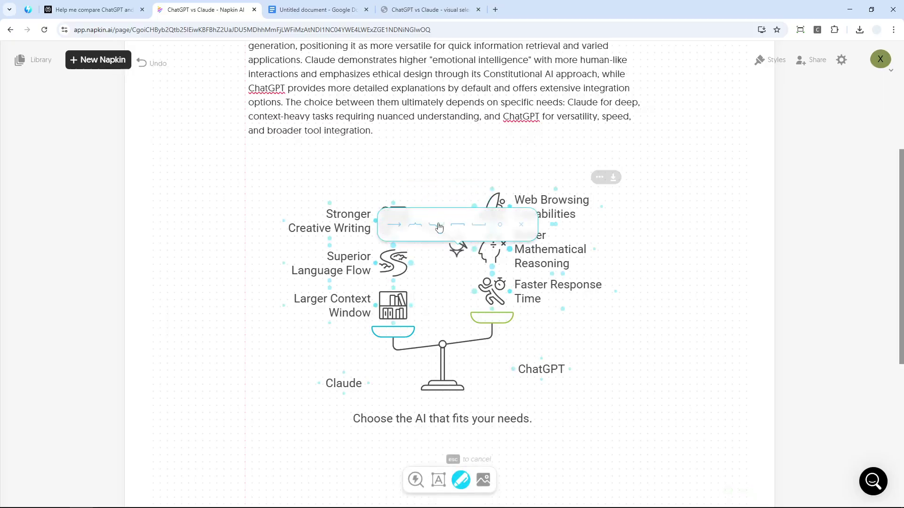
click(395, 229)
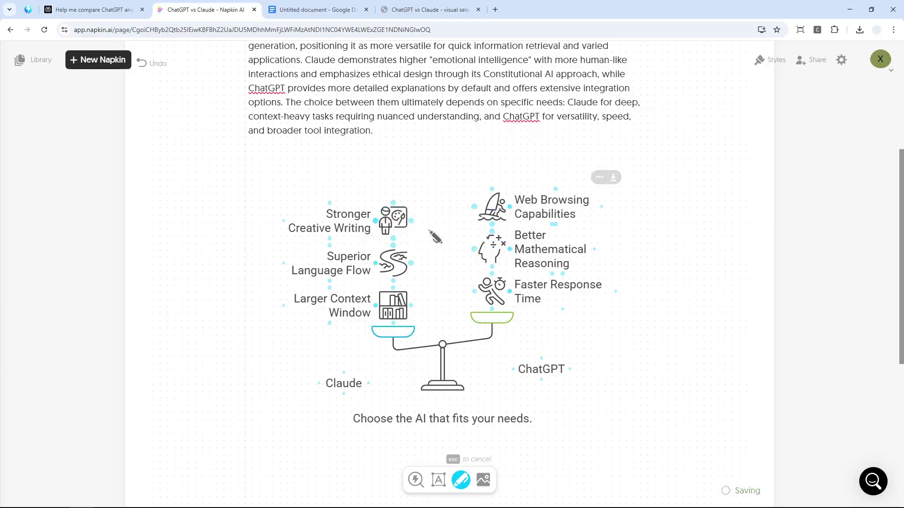
drag(419, 219, 471, 257)
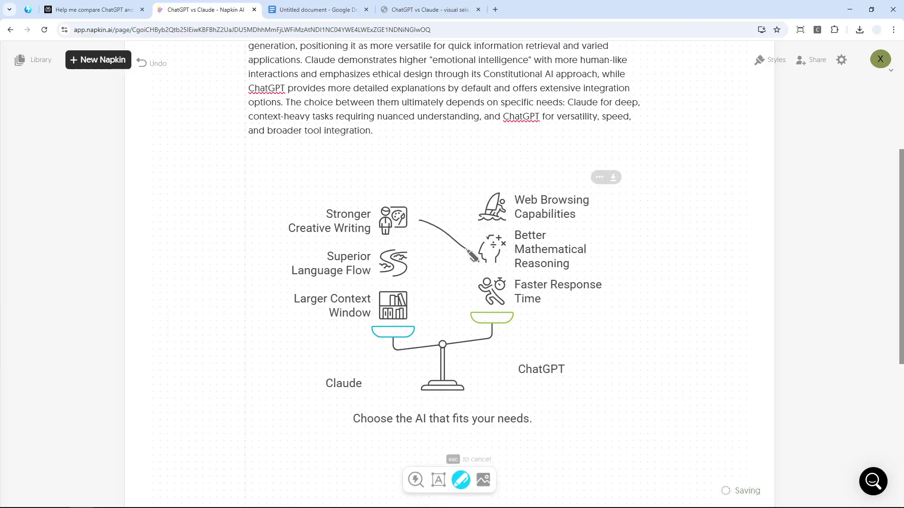
click(430, 201)
- Draw a curved arrow from the Larger Context Window icon up to the Web Browsing Capabilities icon
drag(423, 306, 474, 221)
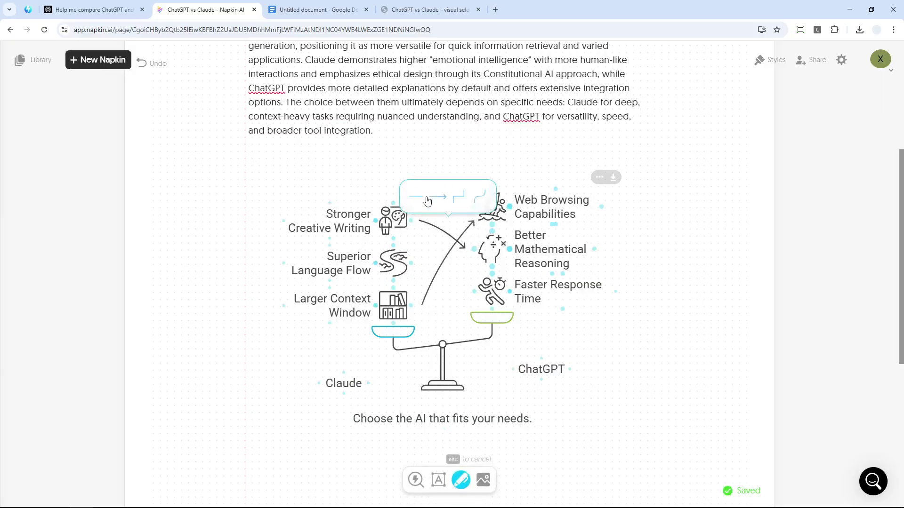
click(435, 202)
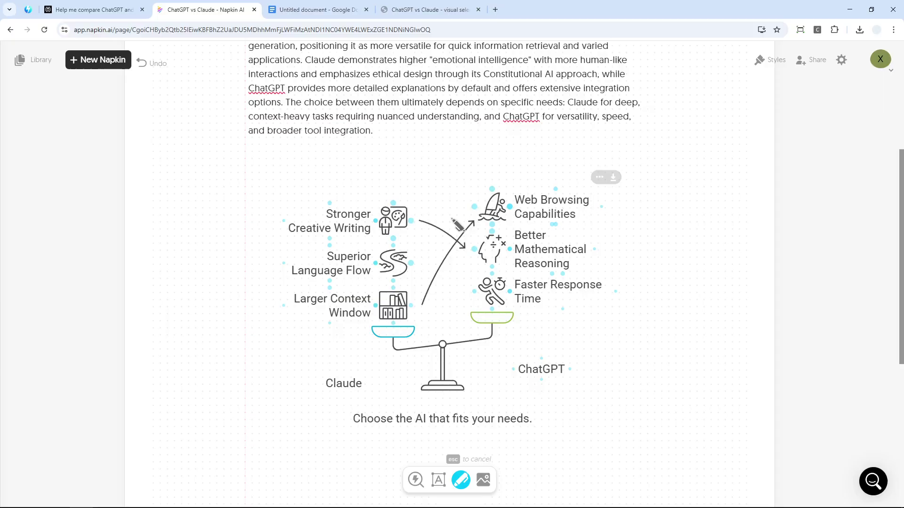
click(460, 480)
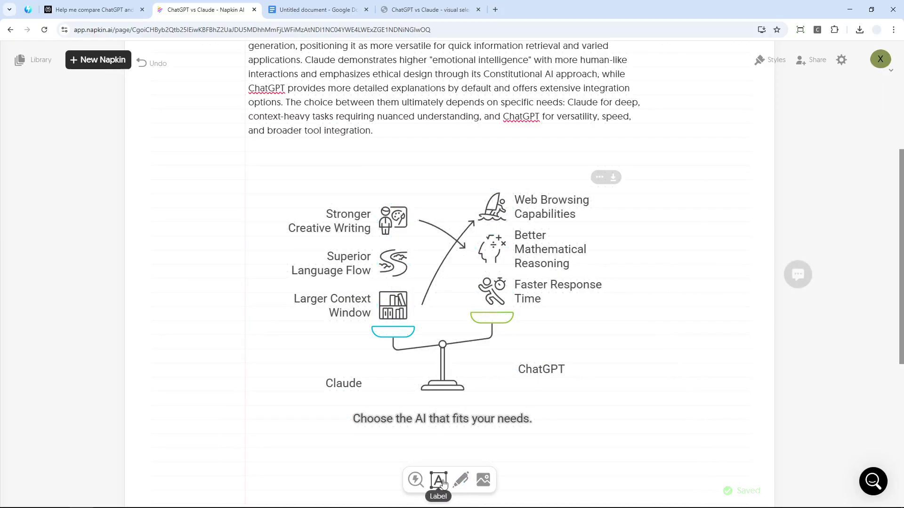
- Add a text label reading "Watermark" above the ChatGPT label
click(441, 481)
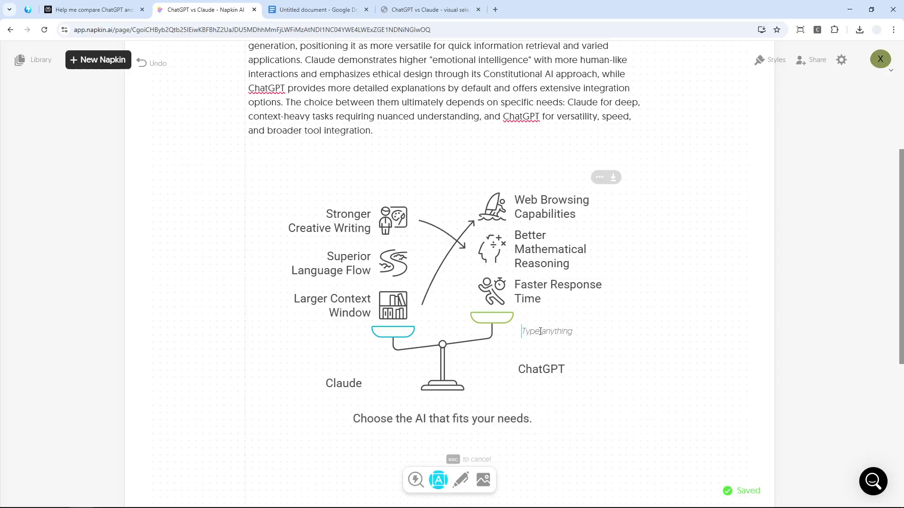
click(541, 332)
text(Watermark)
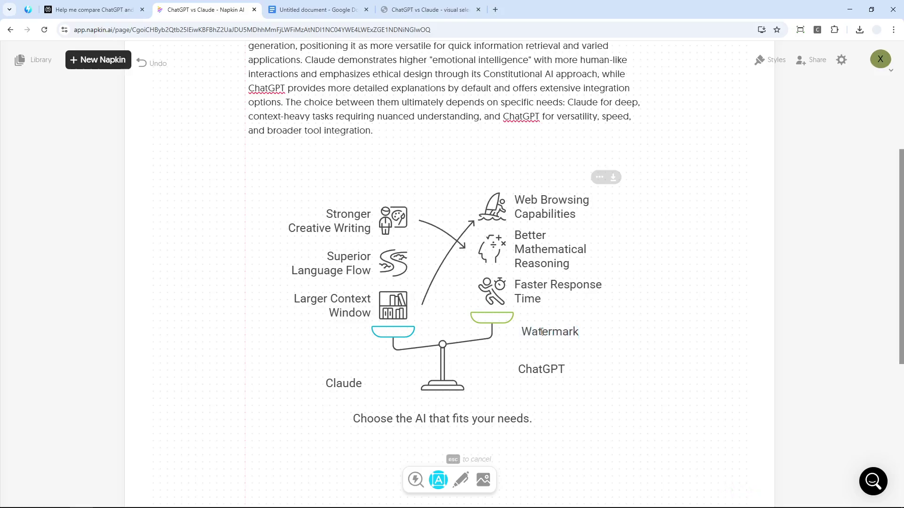
- Search the icon library for "computer" and insert the desktop-monitor icon above the Claude label
click(414, 480)
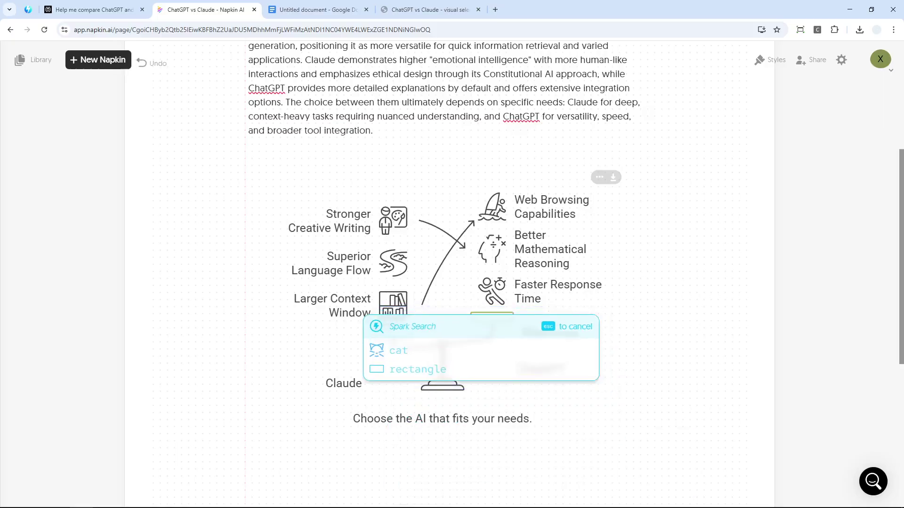
text(computer)
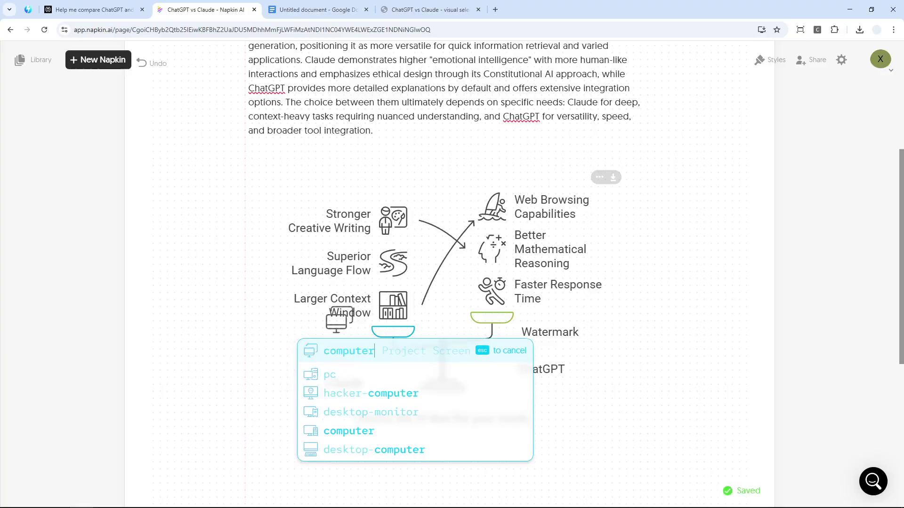
key(Down)
key(Down)
key(Down)
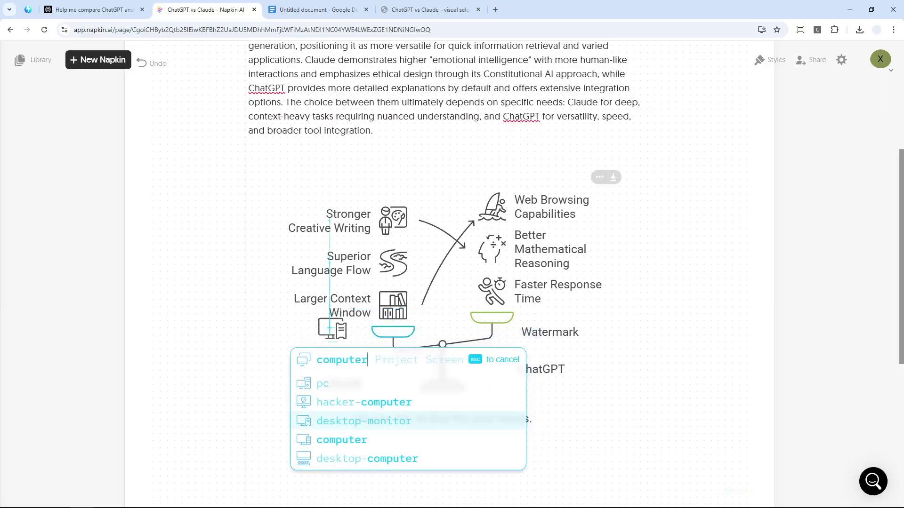
key(Return)
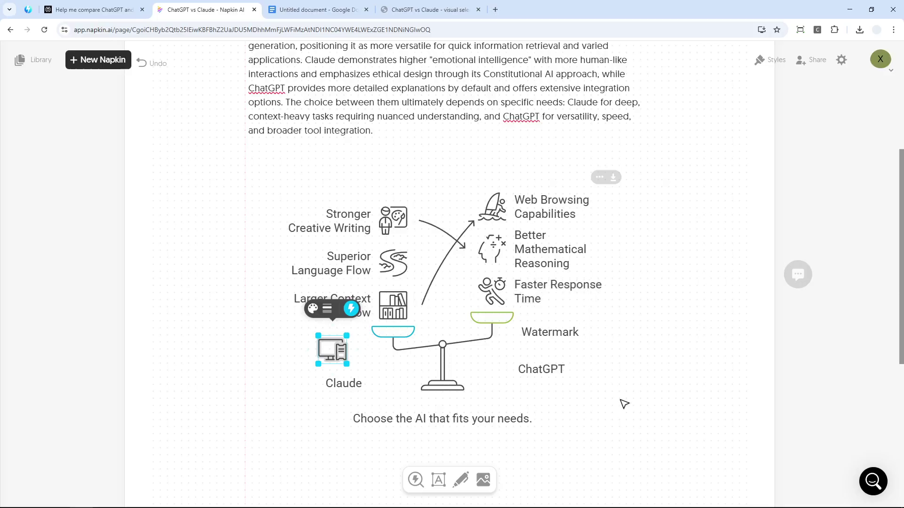
click(602, 354)
- Set the whole visual's aspect ratio to 16:9 and try 4:5 as an alternative
click(436, 315)
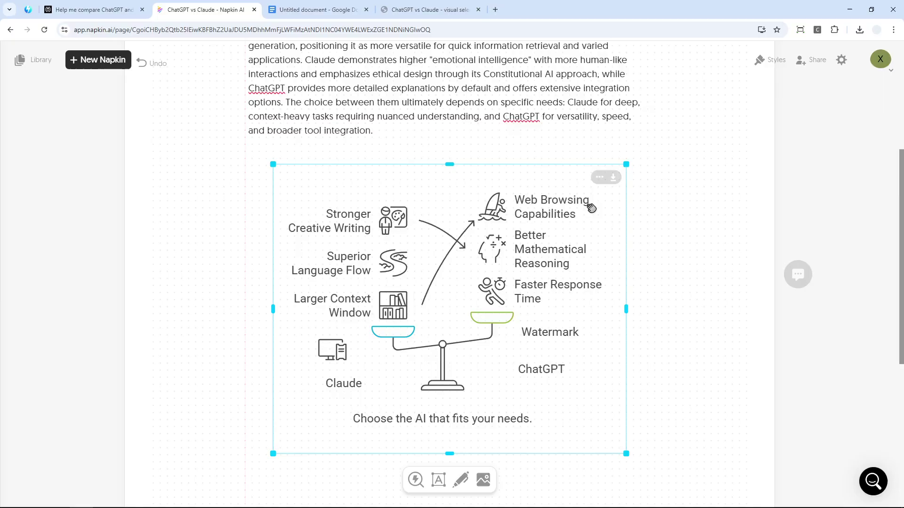
click(596, 177)
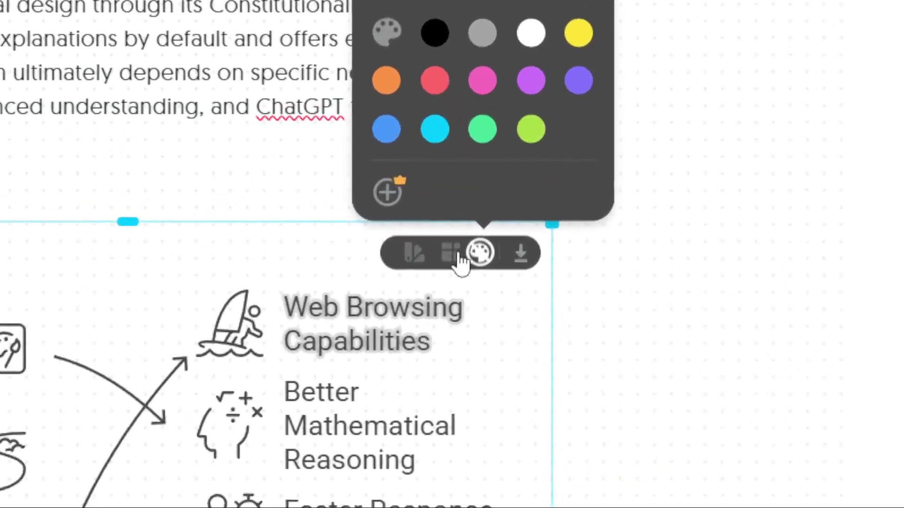
click(583, 177)
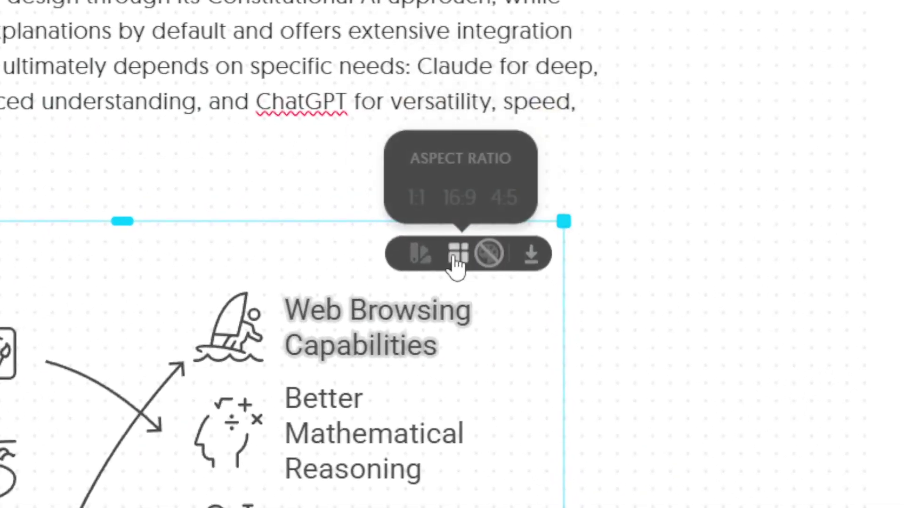
mouse_move(464, 259)
click(465, 213)
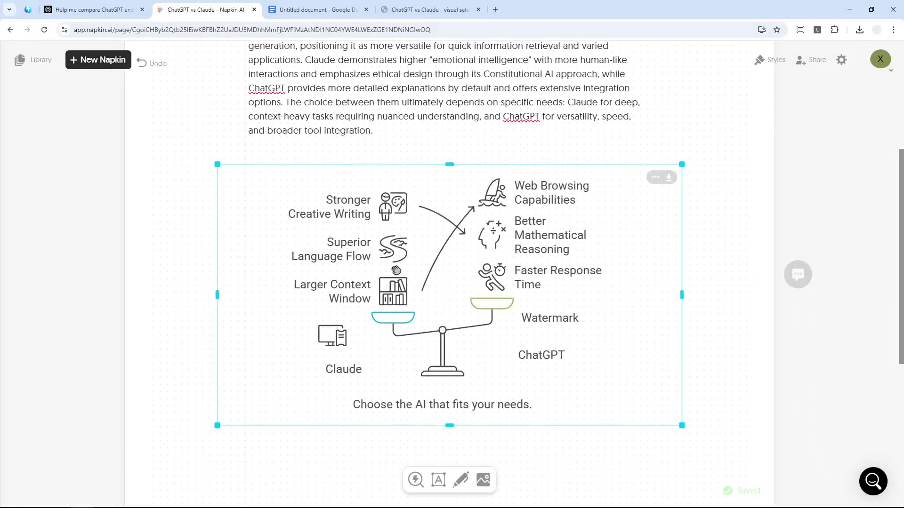
mouse_move(638, 181)
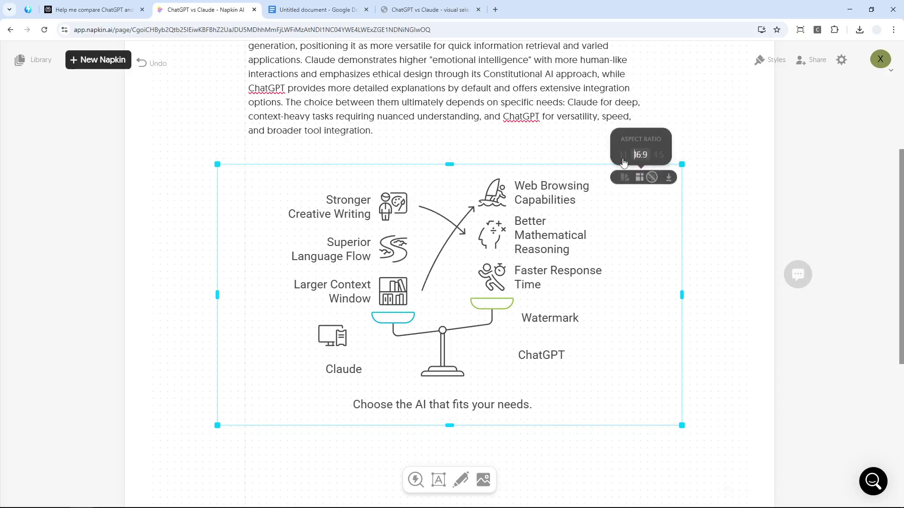
click(658, 155)
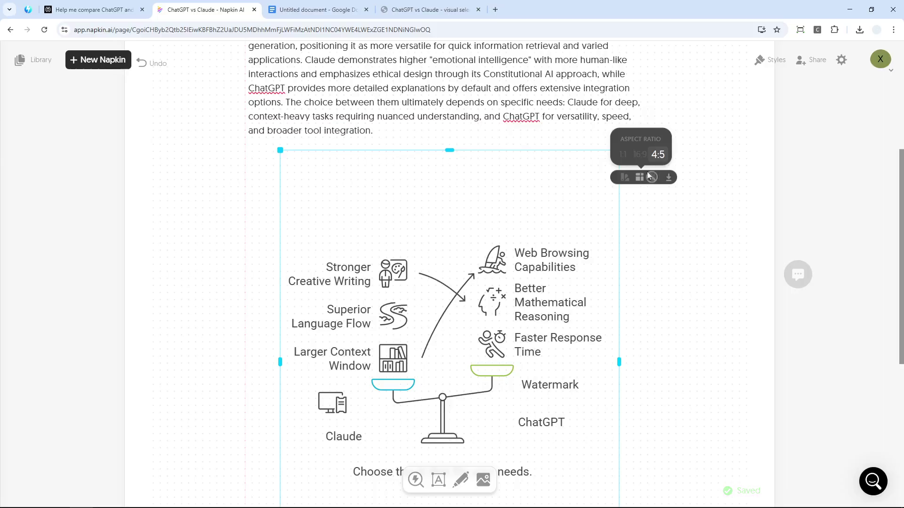
- Try the Glowful Breeze style on the visual and return to Vibrant Strokes
click(623, 179)
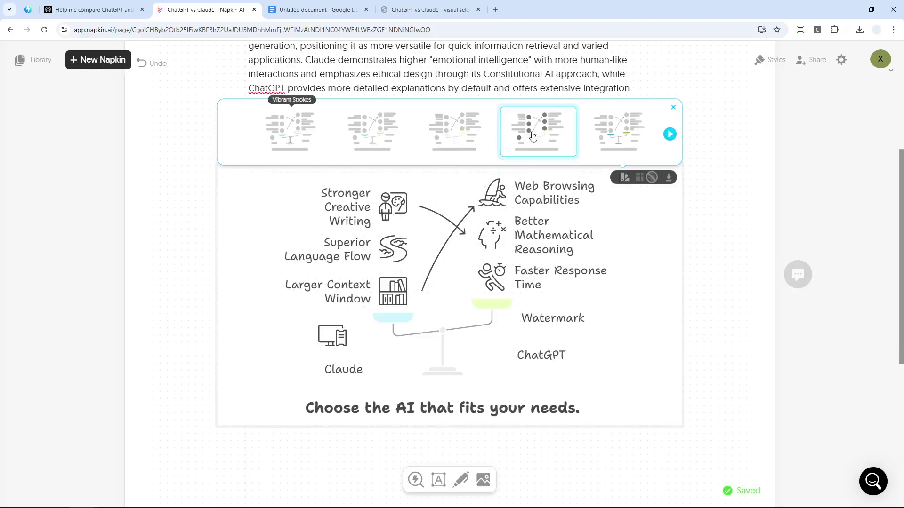
click(395, 132)
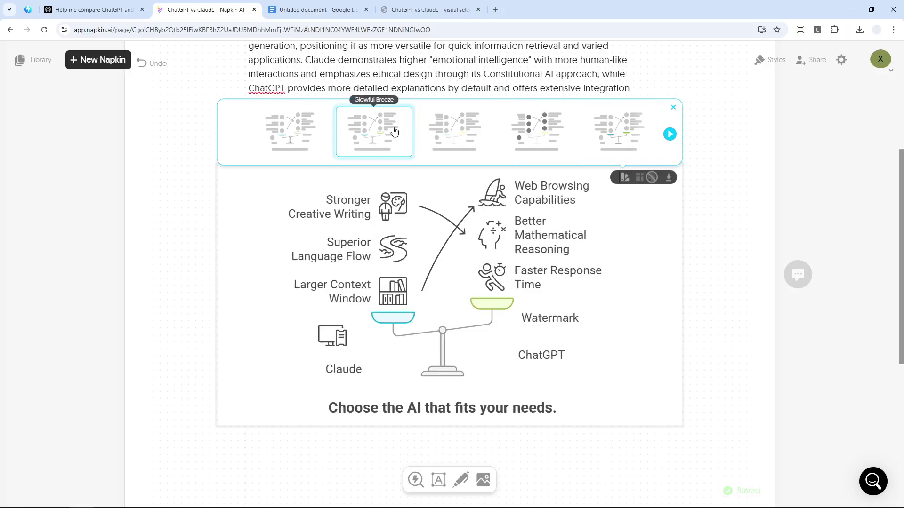
click(287, 133)
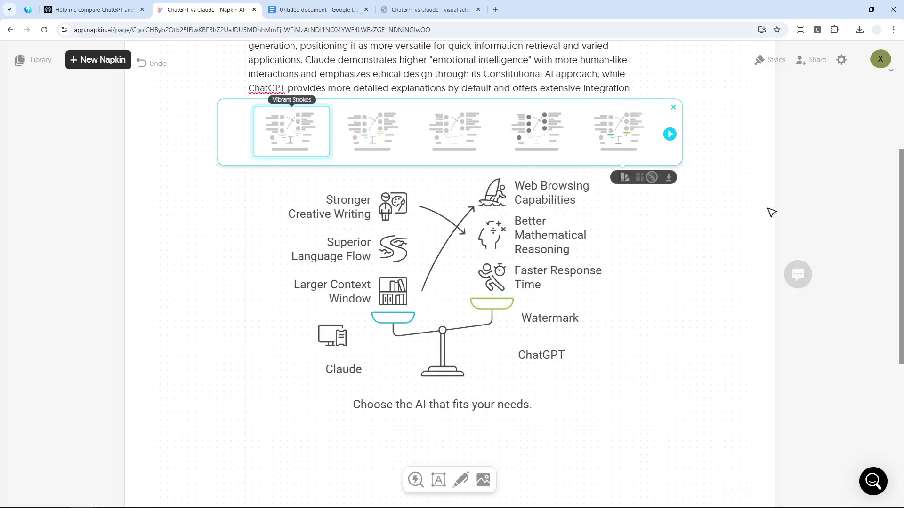
click(737, 214)
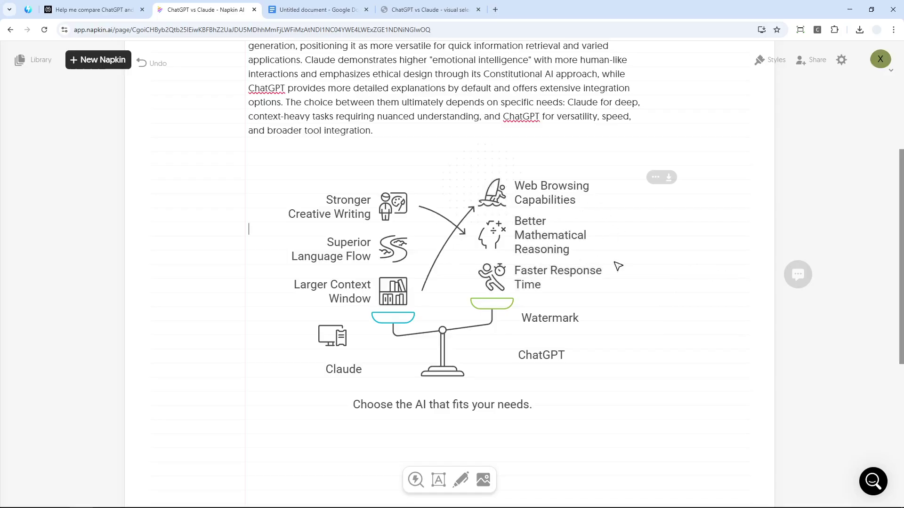
- Open the visual's export settings, choose the SVG format and turn the Napkin logo off
click(669, 178)
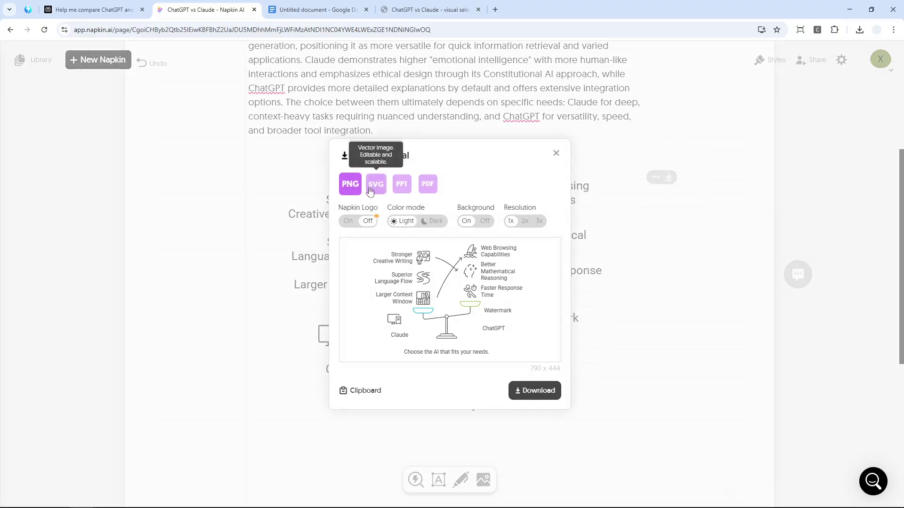
click(376, 186)
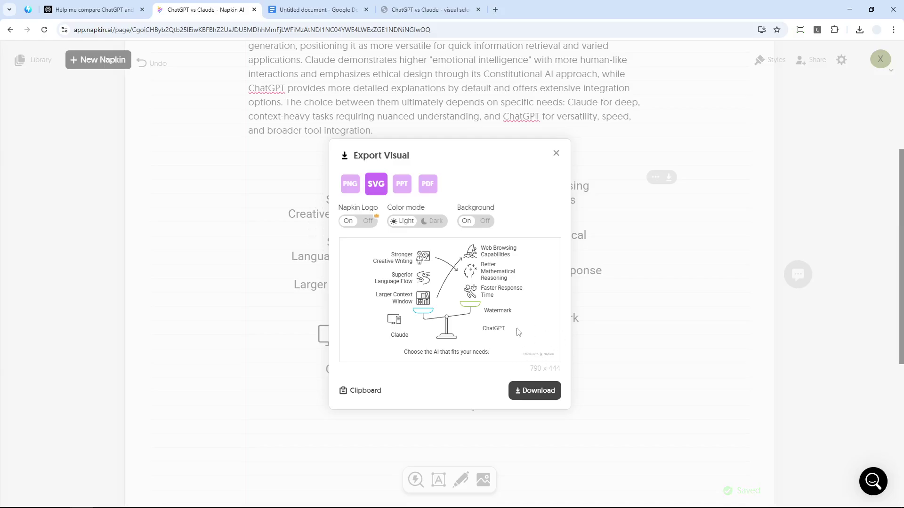
click(366, 222)
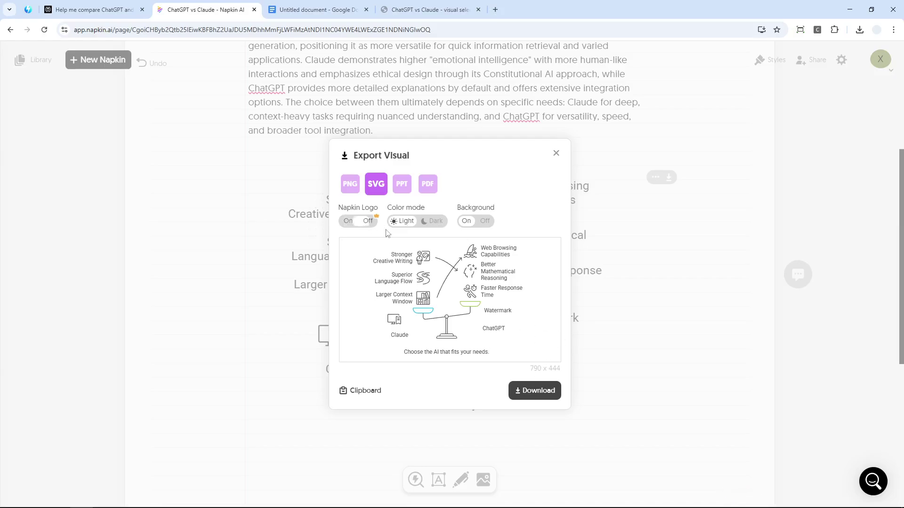
- Preview the export in Dark color mode and with the background off, then restore Light mode and the background
click(433, 228)
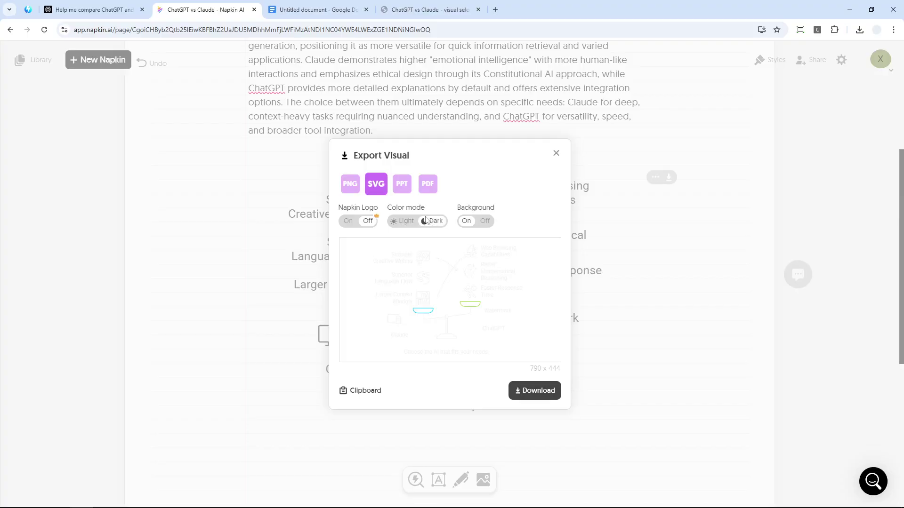
click(404, 223)
click(431, 224)
click(405, 221)
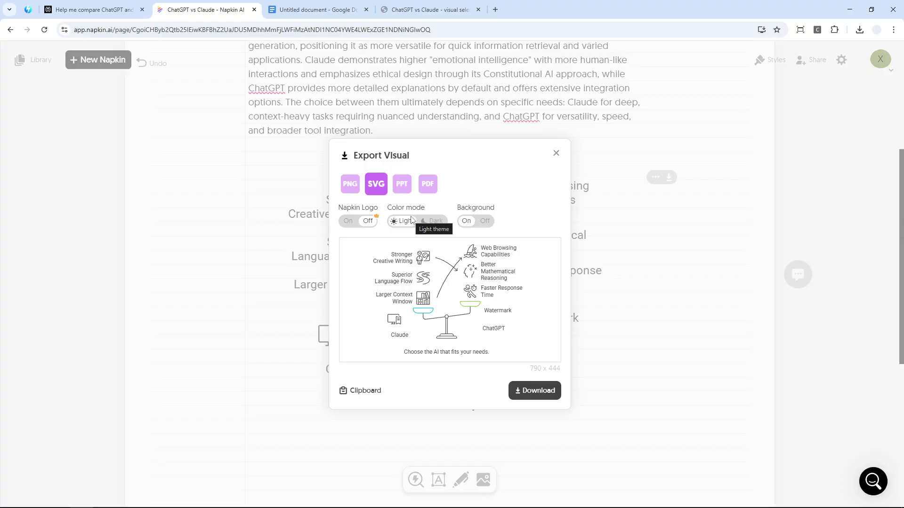
click(485, 221)
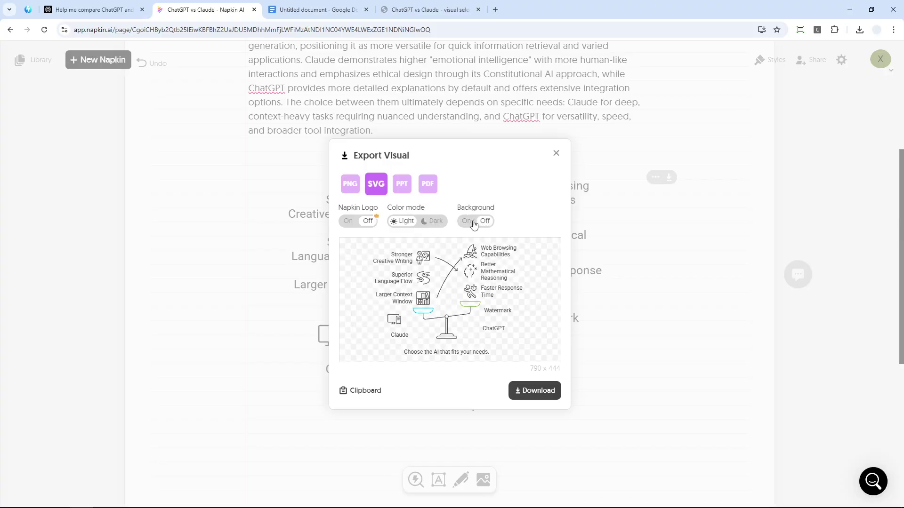
click(464, 222)
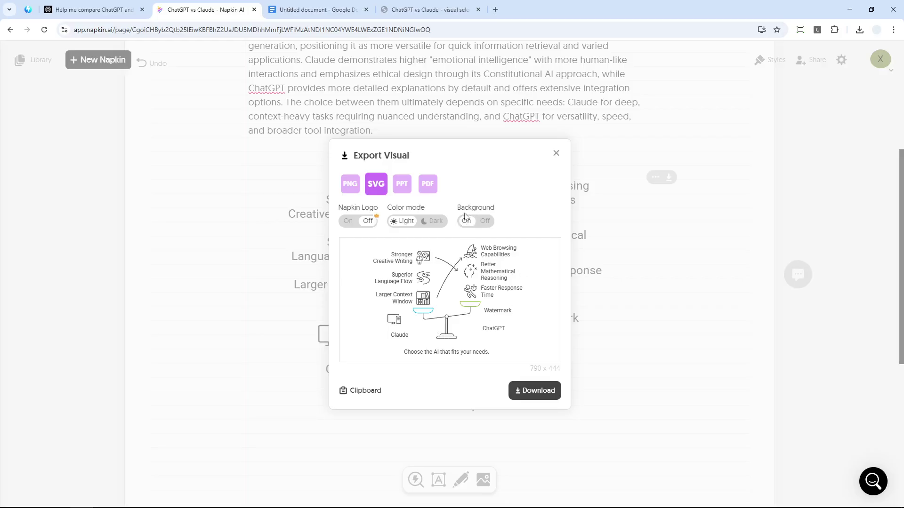
- Switch the export format to PNG at 2x resolution, keep the Light color mode and download the visual
click(352, 185)
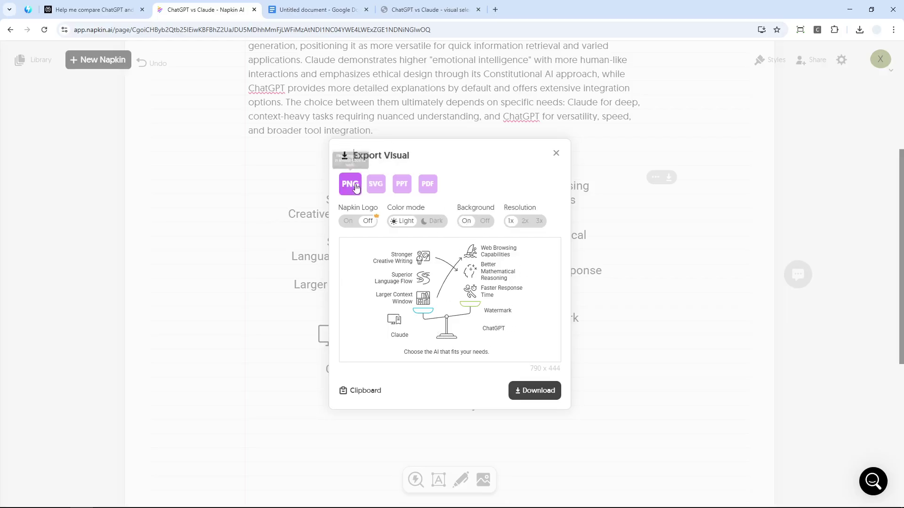
click(526, 224)
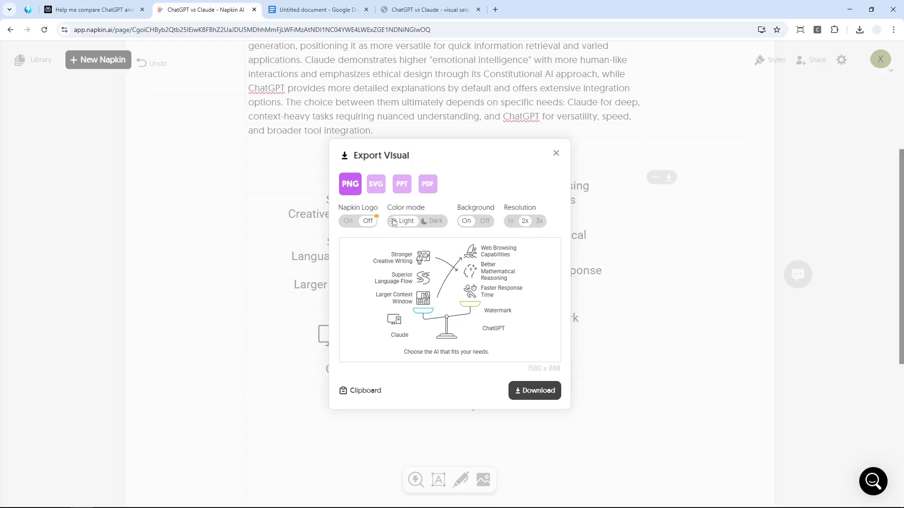
click(431, 221)
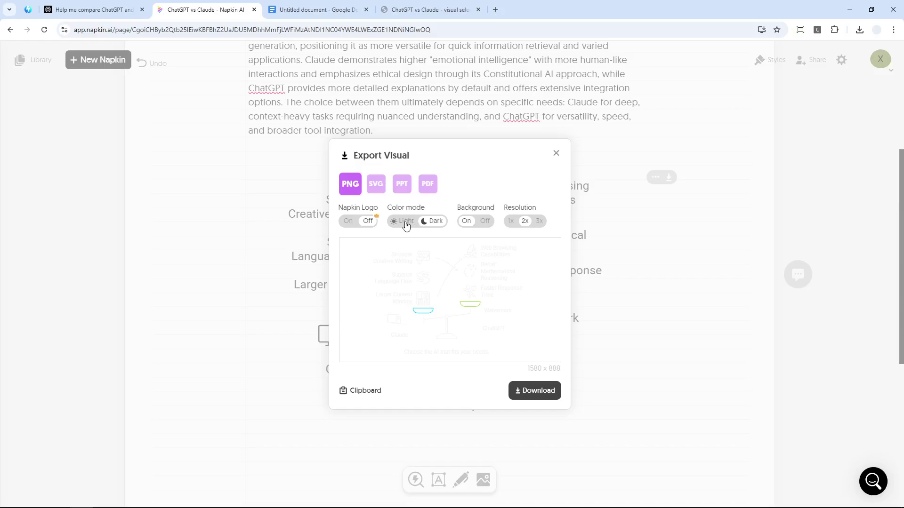
click(405, 222)
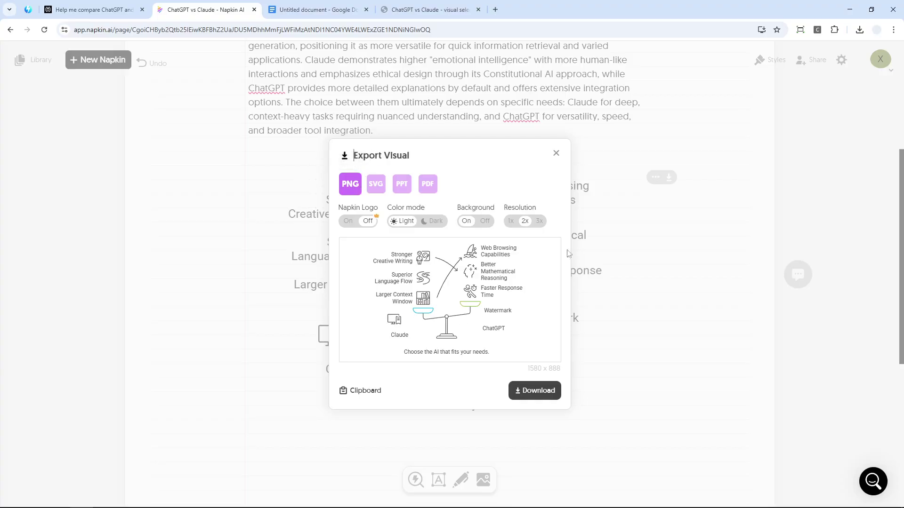
click(535, 392)
- Insert the downloaded "ChatGPT vs Claude - visual selection (1).png" into the untitled Google Docs document and return to the Napkin page
click(324, 4)
click(859, 31)
drag(784, 74, 427, 269)
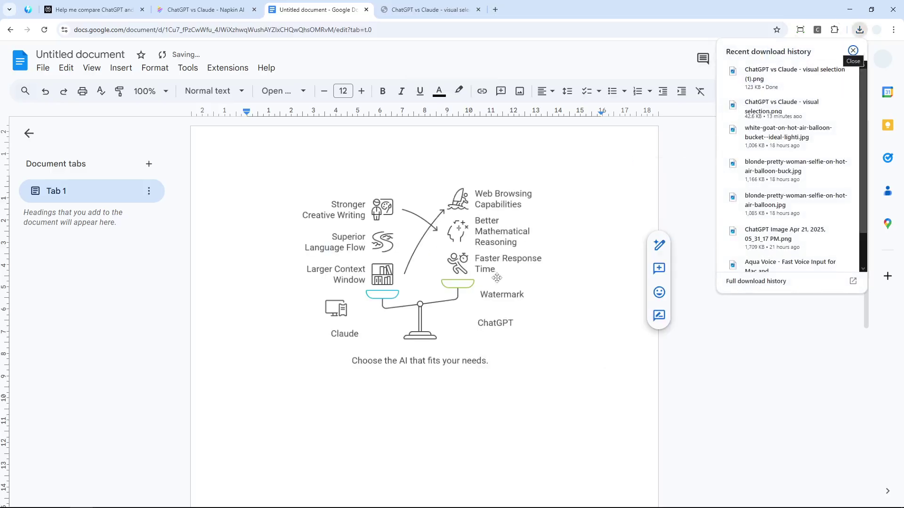
click(419, 268)
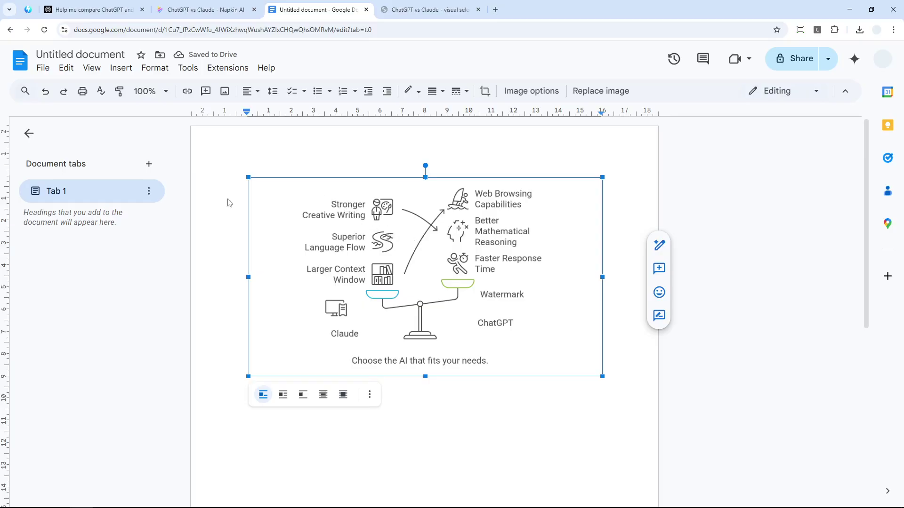
click(202, 9)
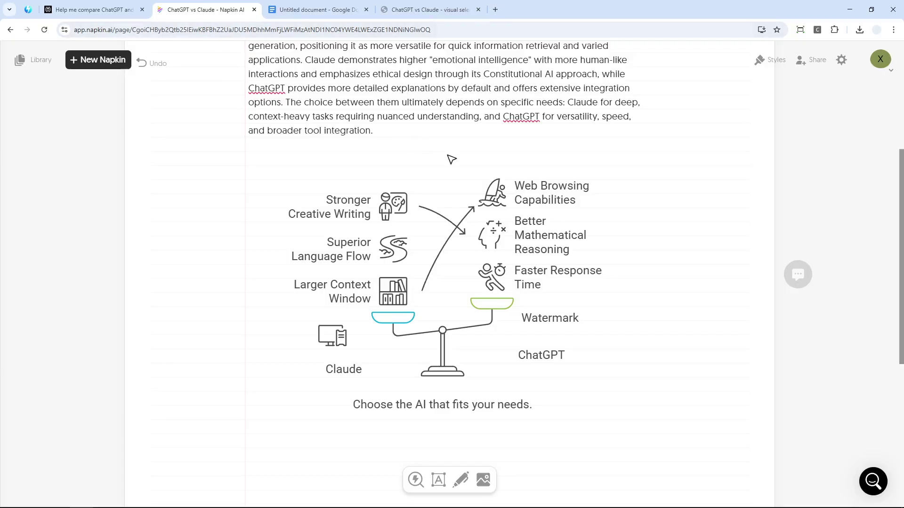